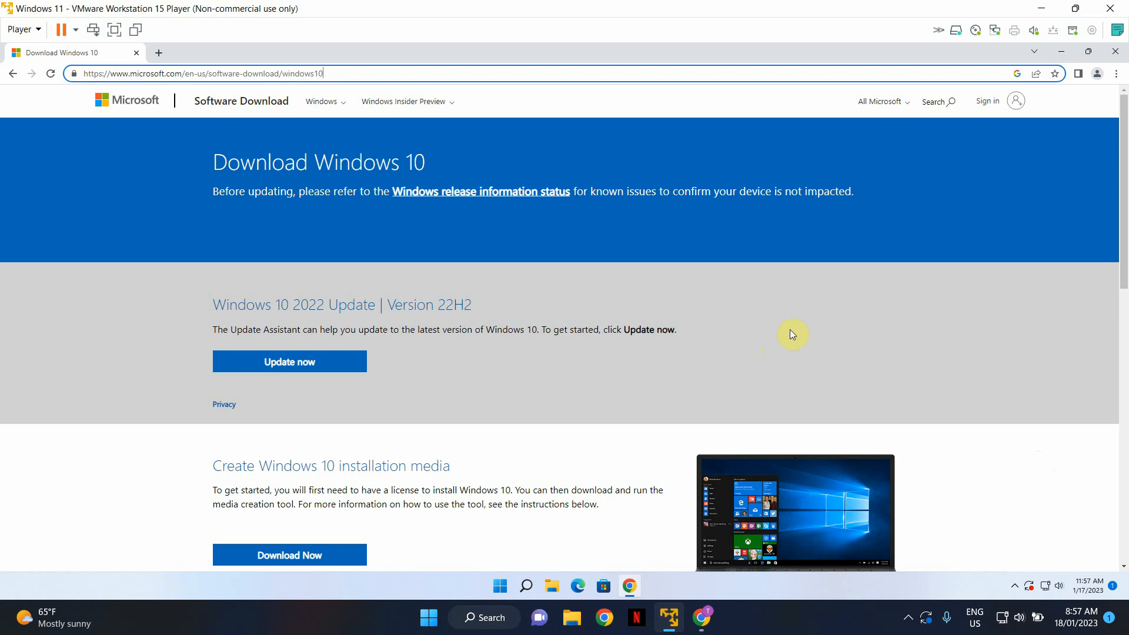
drag(365, 76, 73, 44)
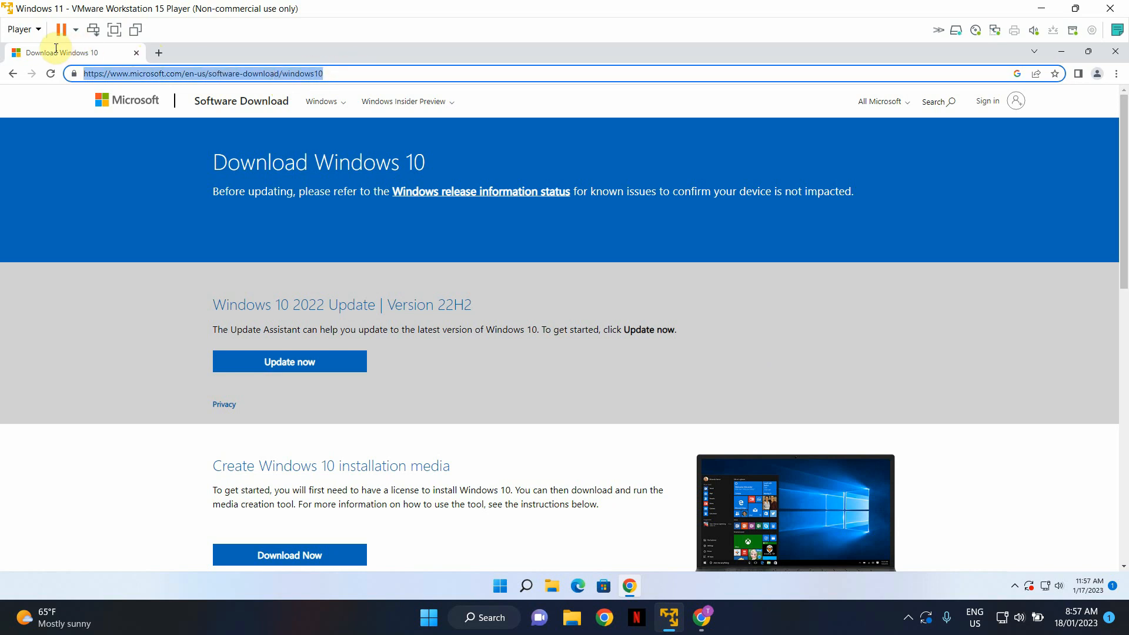
click(346, 71)
drag(365, 71, 80, 56)
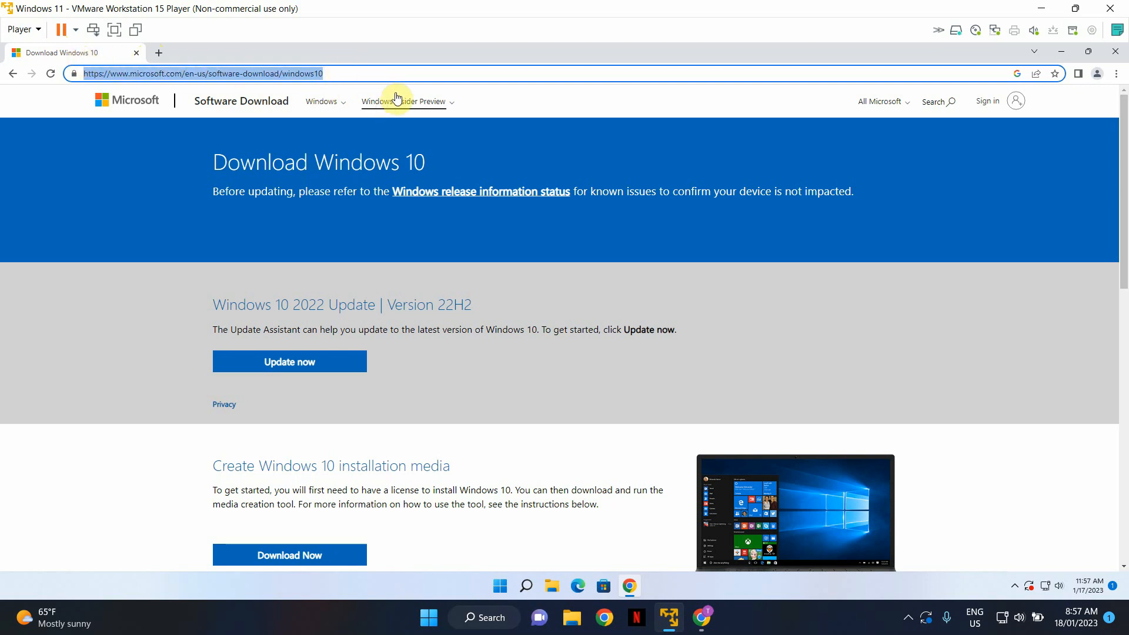
click(352, 71)
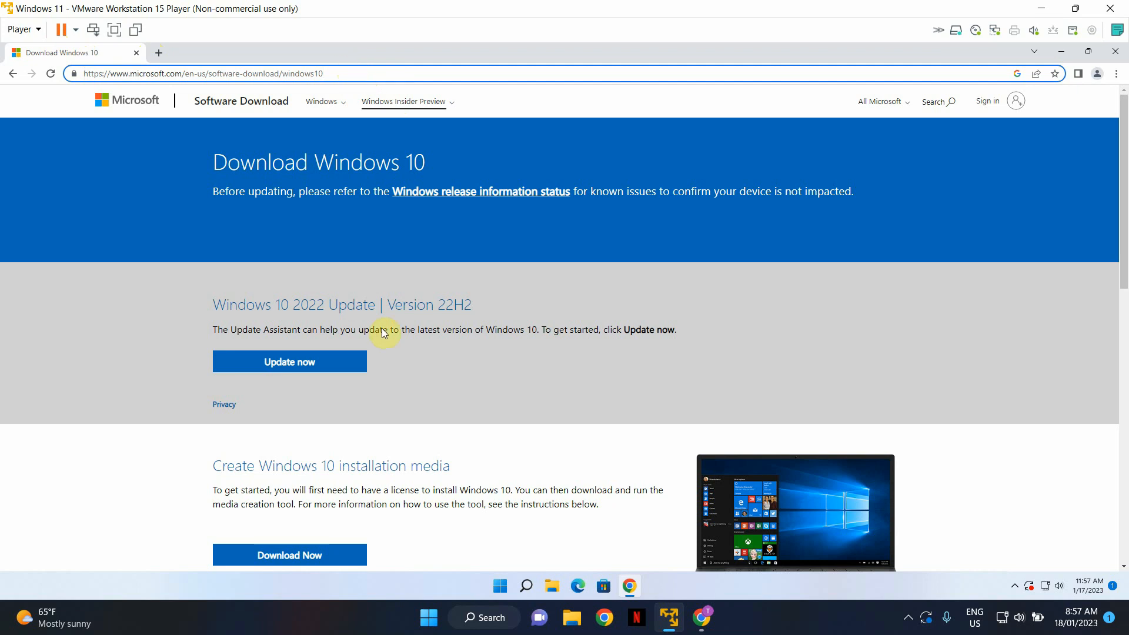
- Download the media creation tool from the Create Windows 10 installation media section of the page
scroll(219, 309, down, 3)
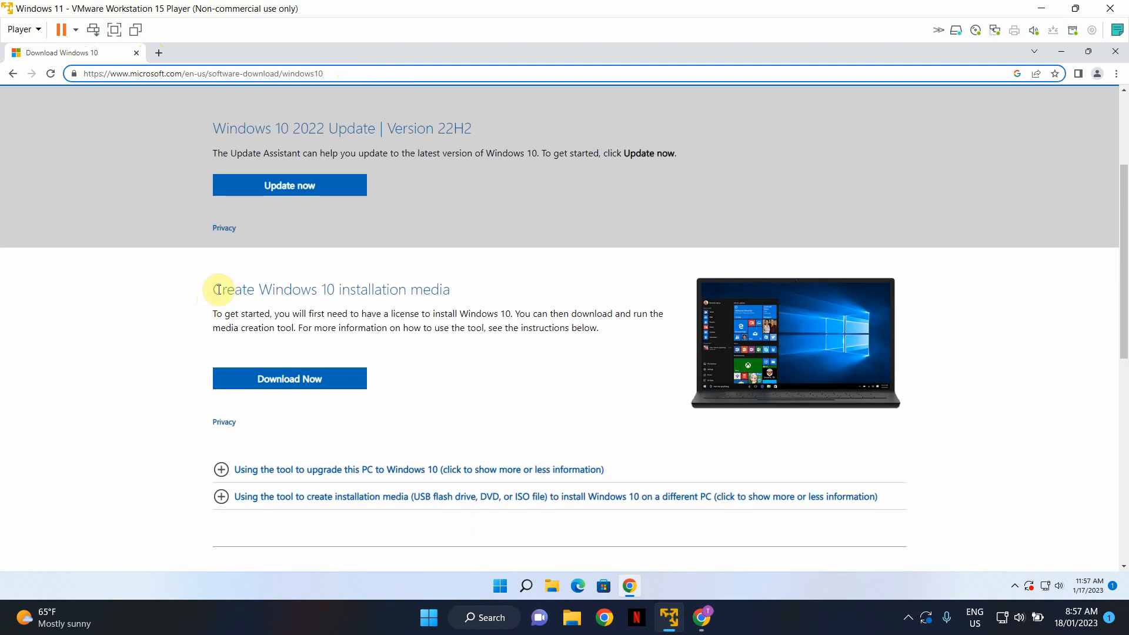
drag(215, 288, 410, 323)
click(171, 277)
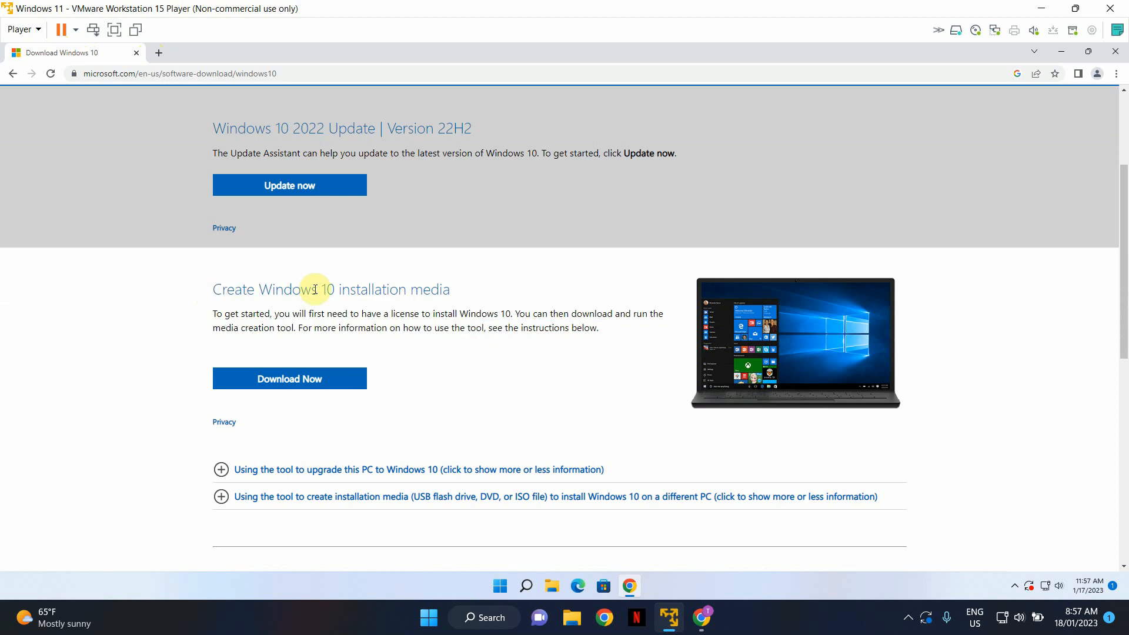
click(315, 384)
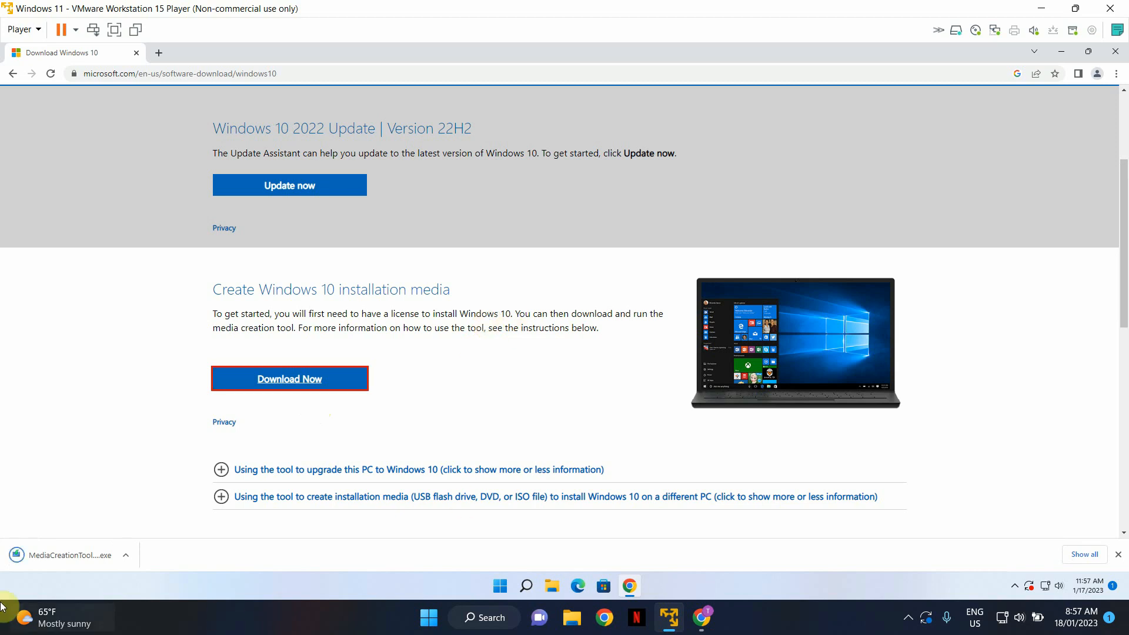
- Run the downloaded MediaCreationTool file with permission to make changes, and minimize the browser window
click(60, 555)
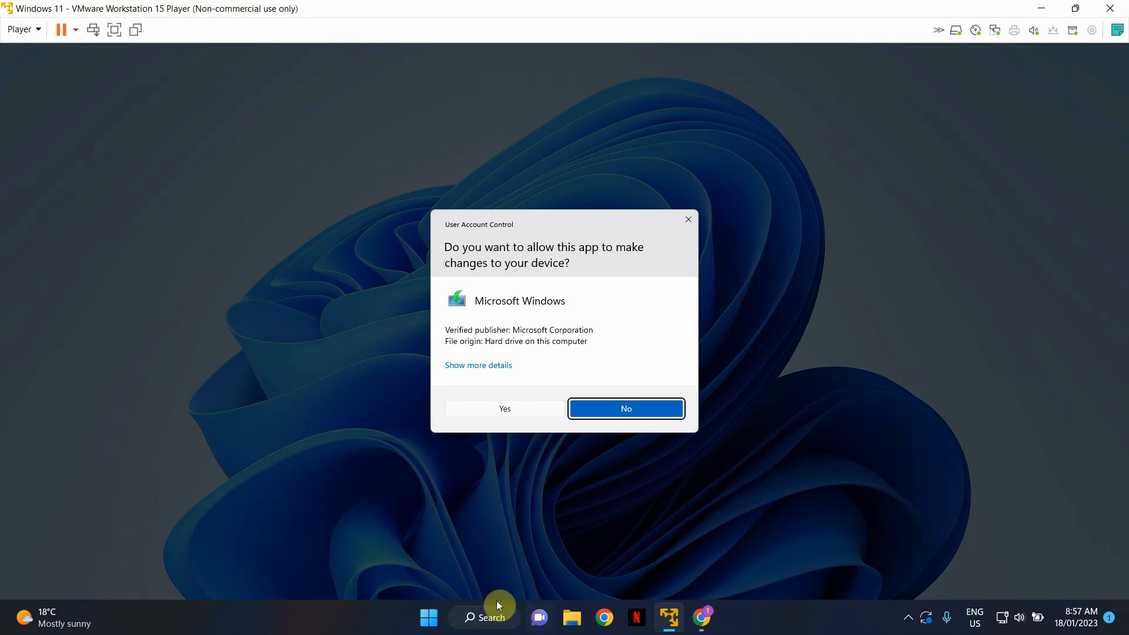
click(500, 411)
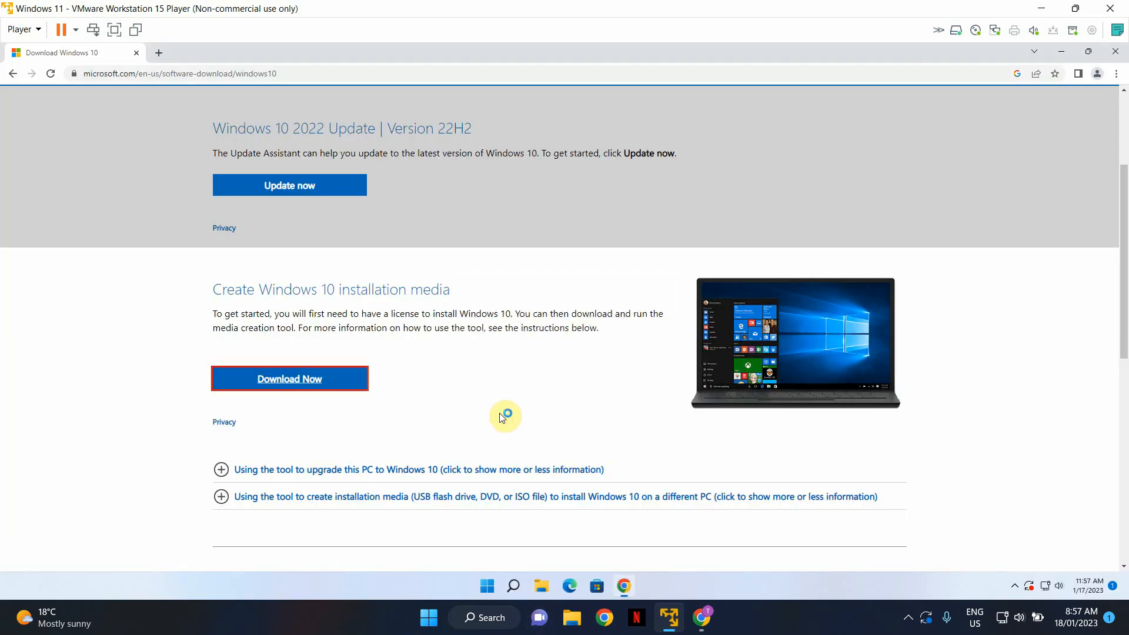
click(1058, 53)
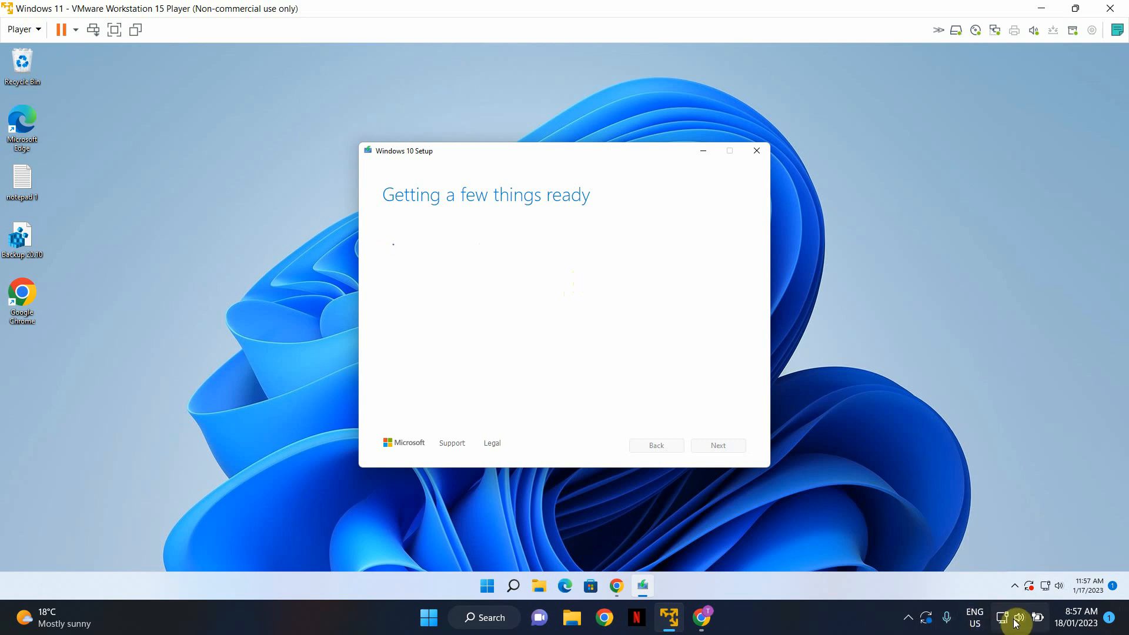
click(908, 618)
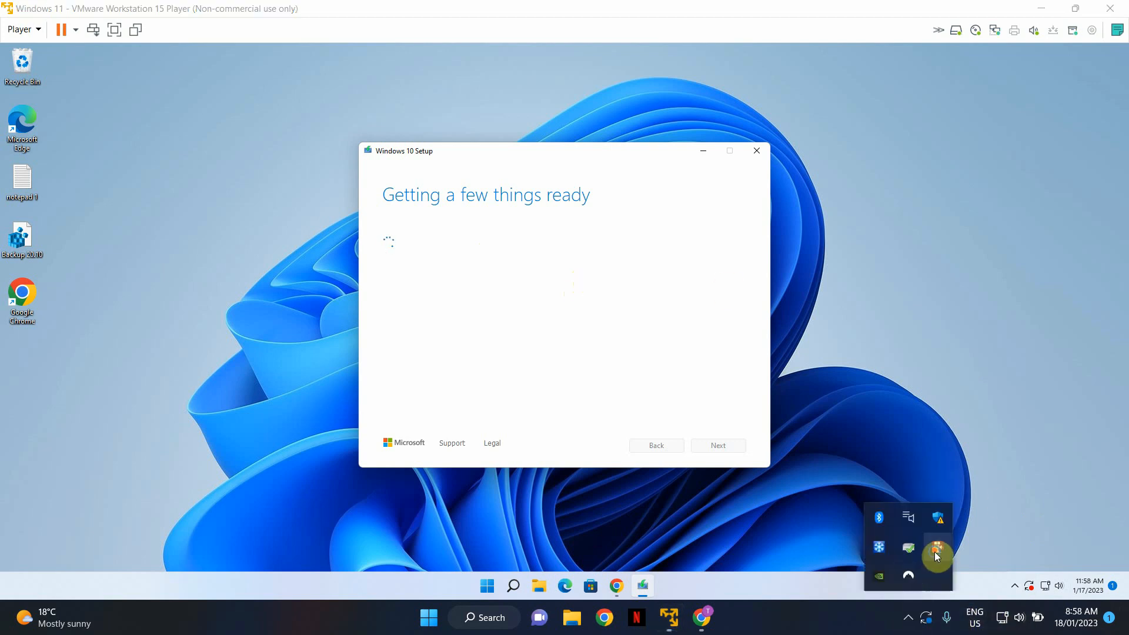
right_click(934, 553)
click(981, 415)
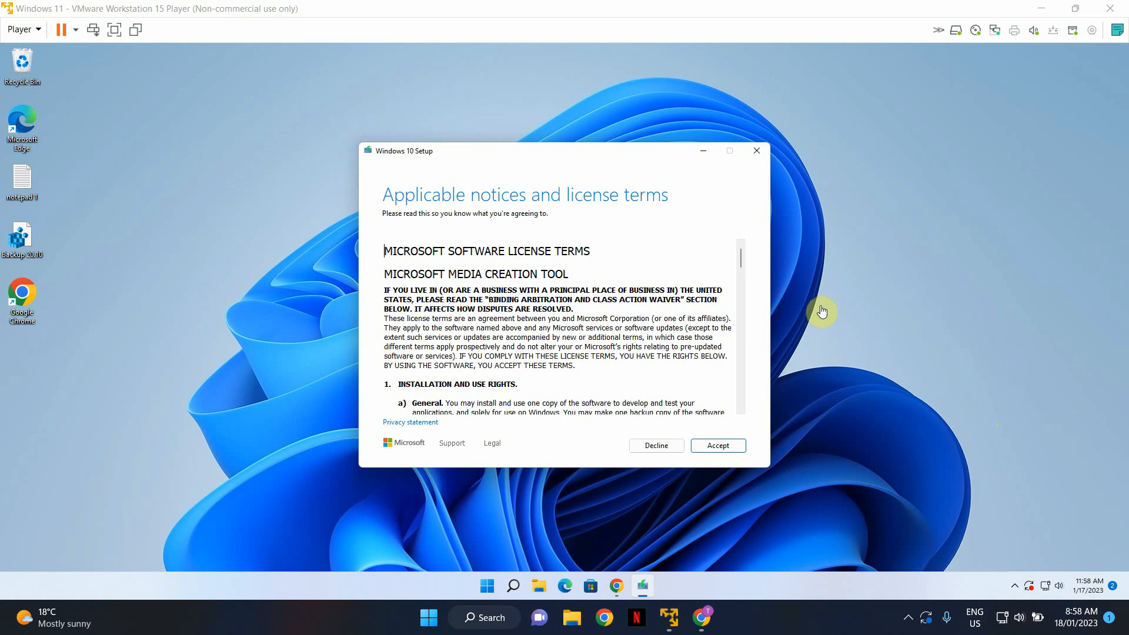
- Accept the applicable notices and license terms of the media creation tool
click(735, 450)
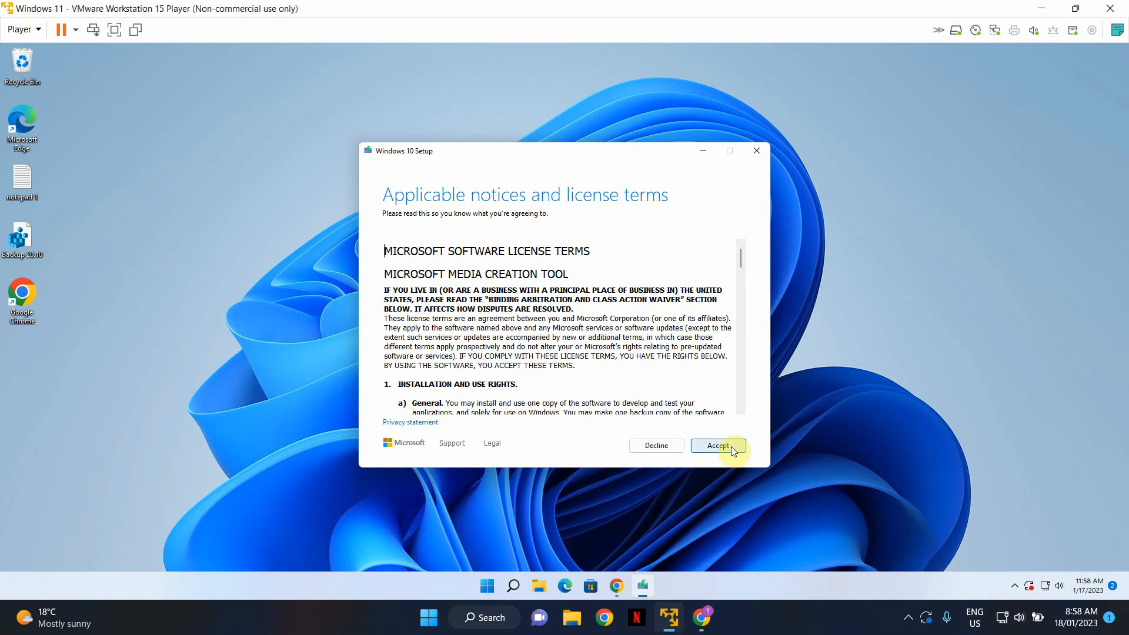
click(734, 449)
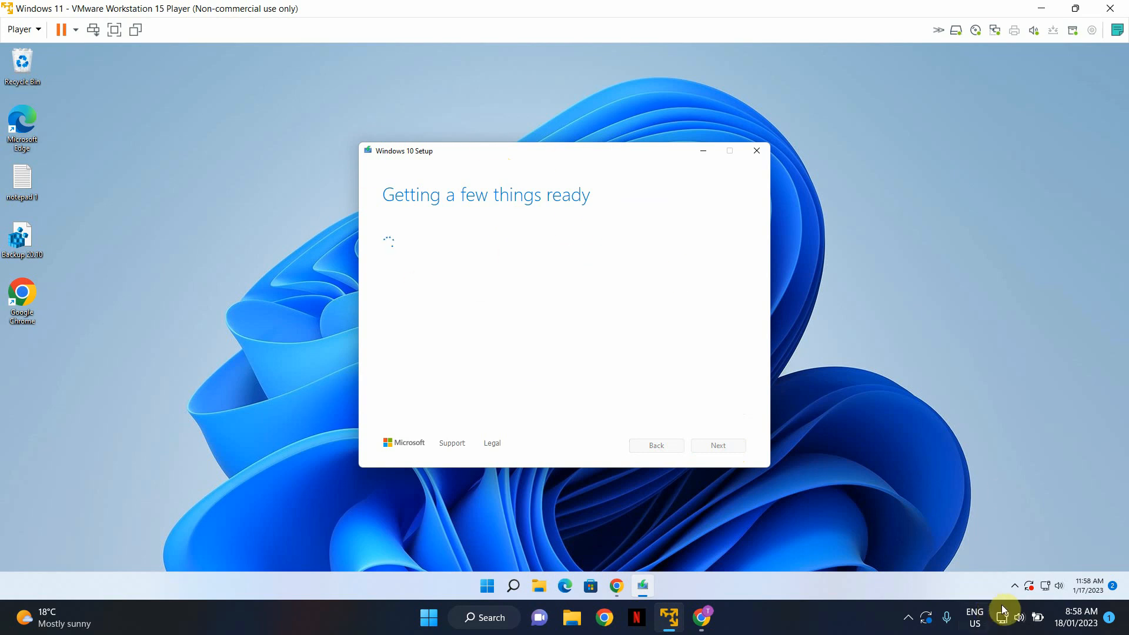
click(908, 625)
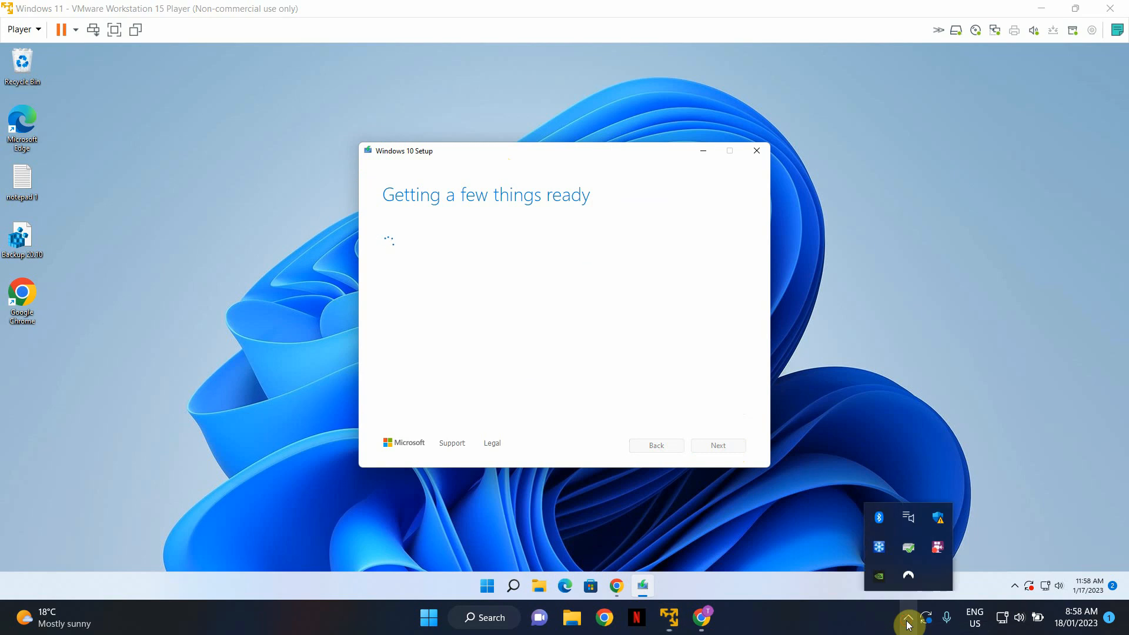
right_click(938, 548)
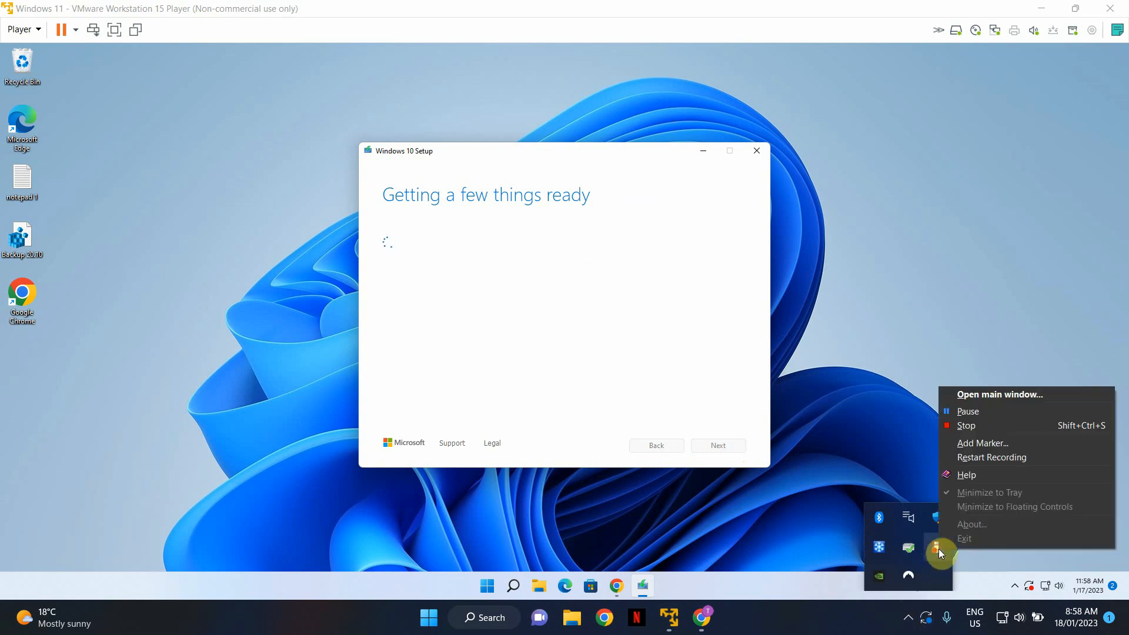
click(968, 411)
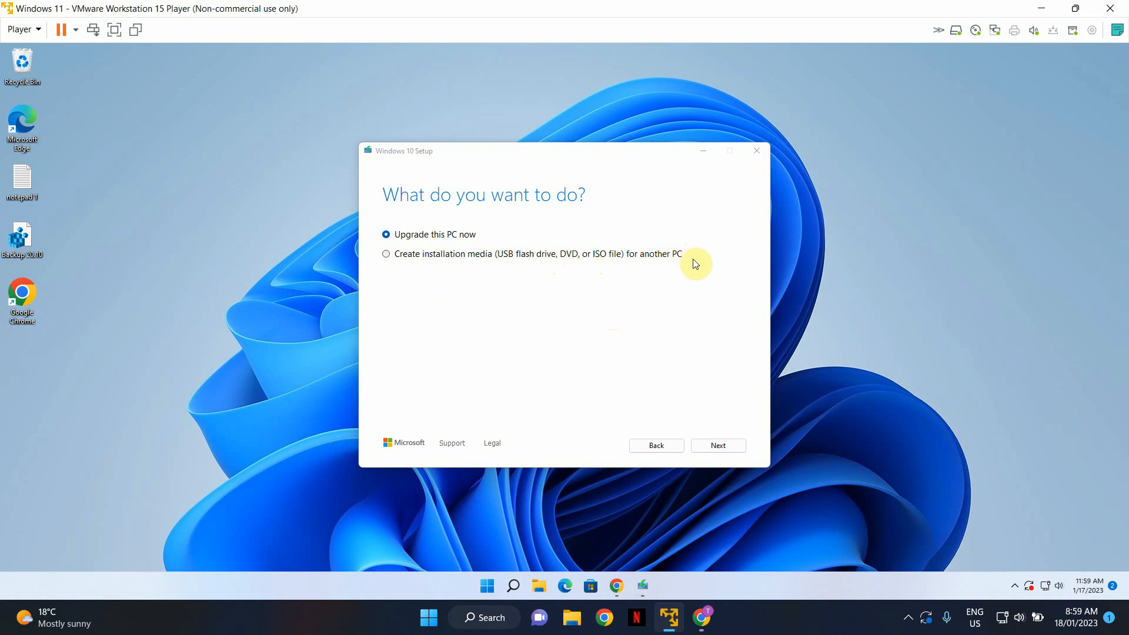
- Choose to create installation media (USB flash drive, DVD, or ISO file) for another PC and continue
click(386, 252)
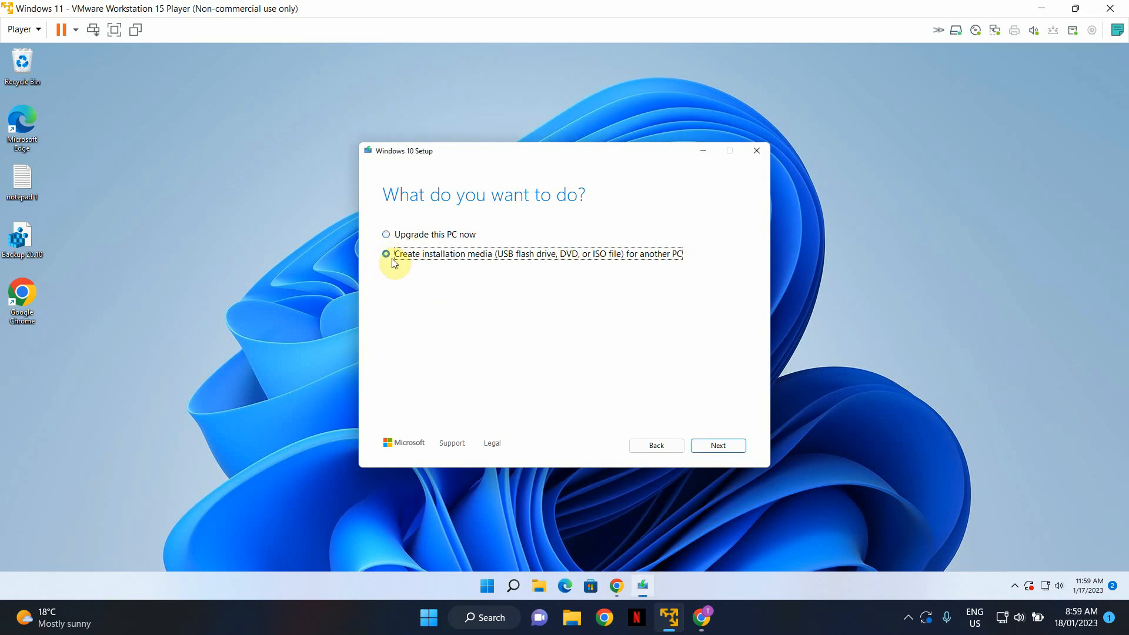
click(735, 449)
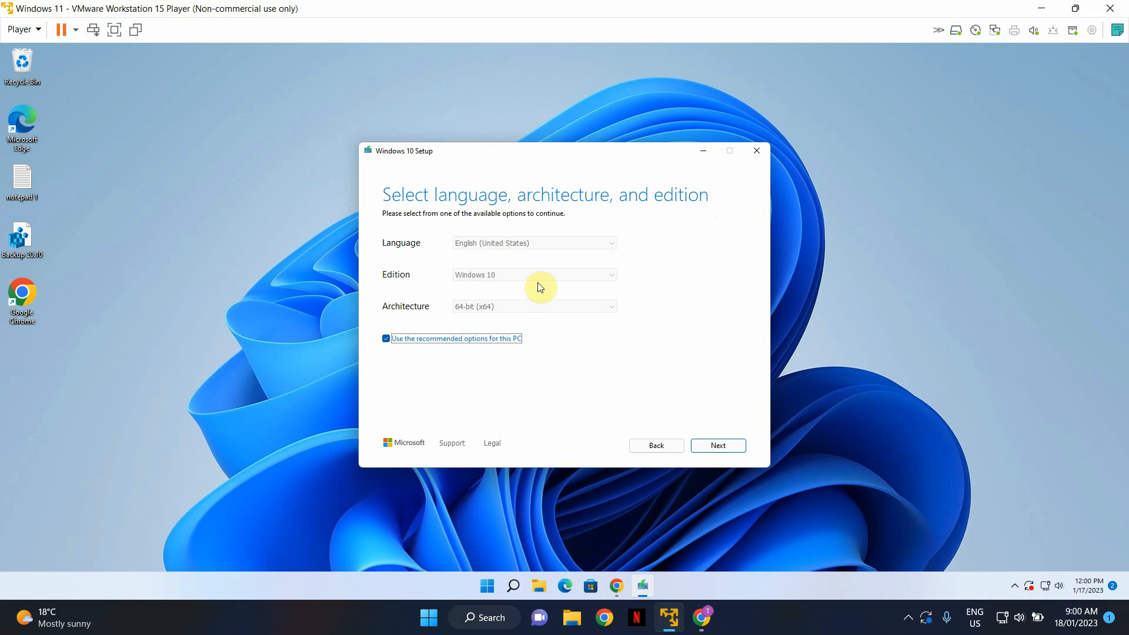
- Turn off the recommended options, review the available choices, and continue with English (United States), Windows 10 and 64-bit (x64)
click(386, 339)
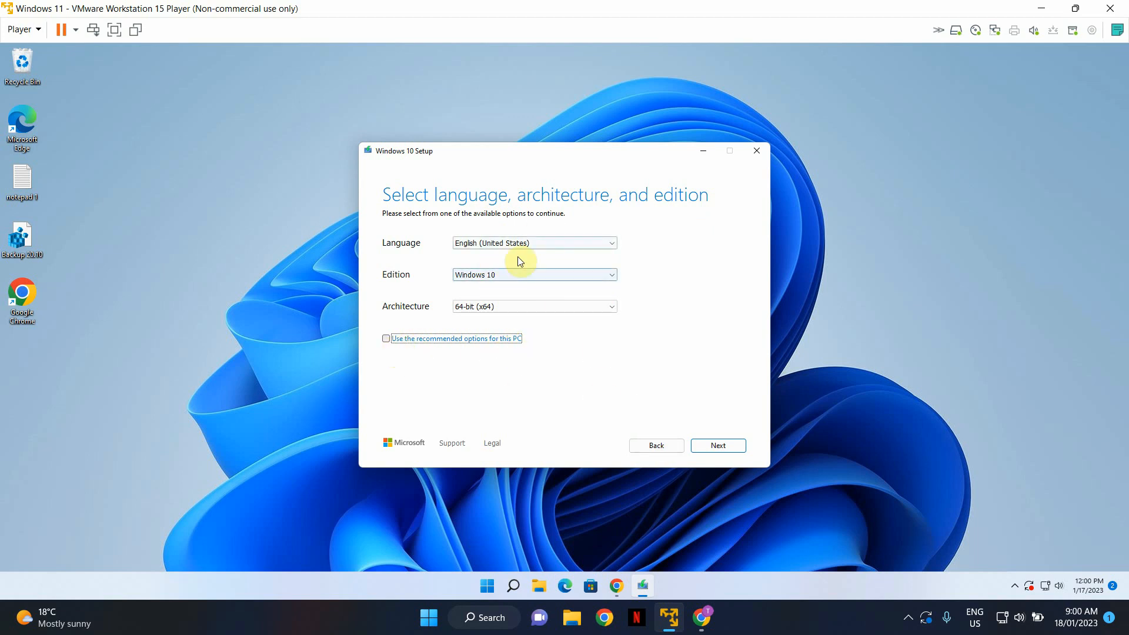
click(525, 243)
click(743, 265)
click(574, 274)
click(702, 291)
click(582, 306)
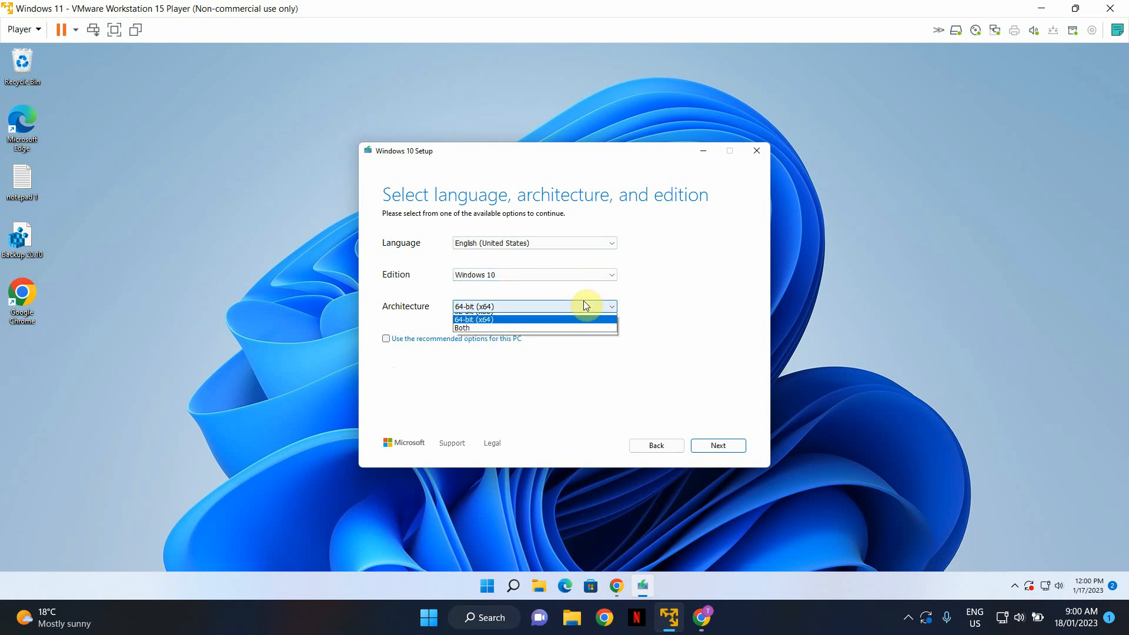
click(699, 258)
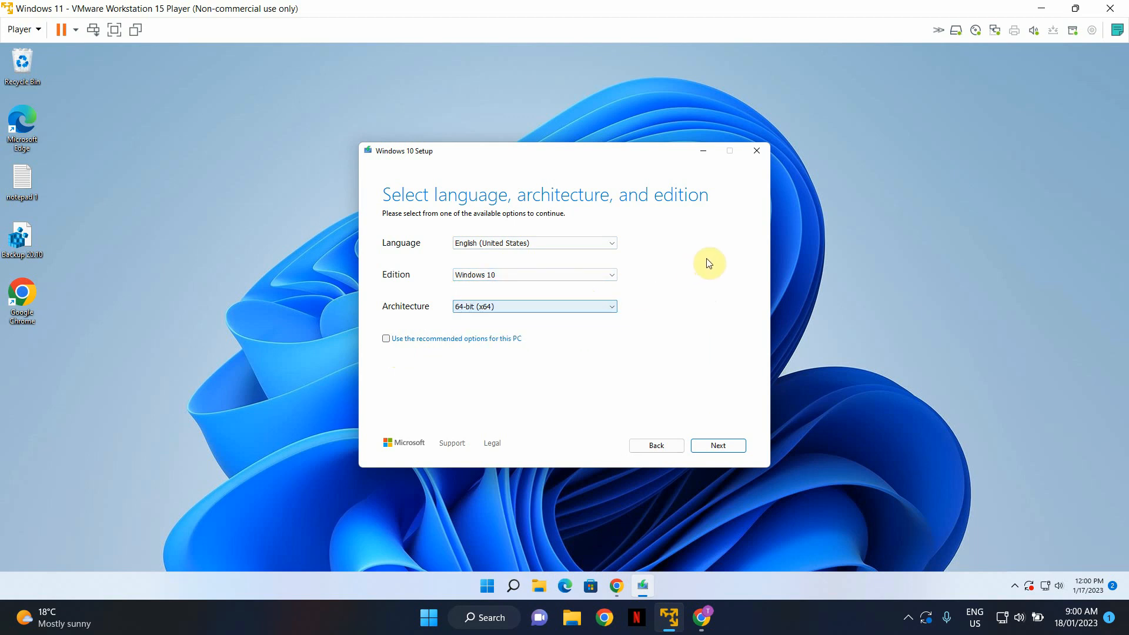
click(603, 343)
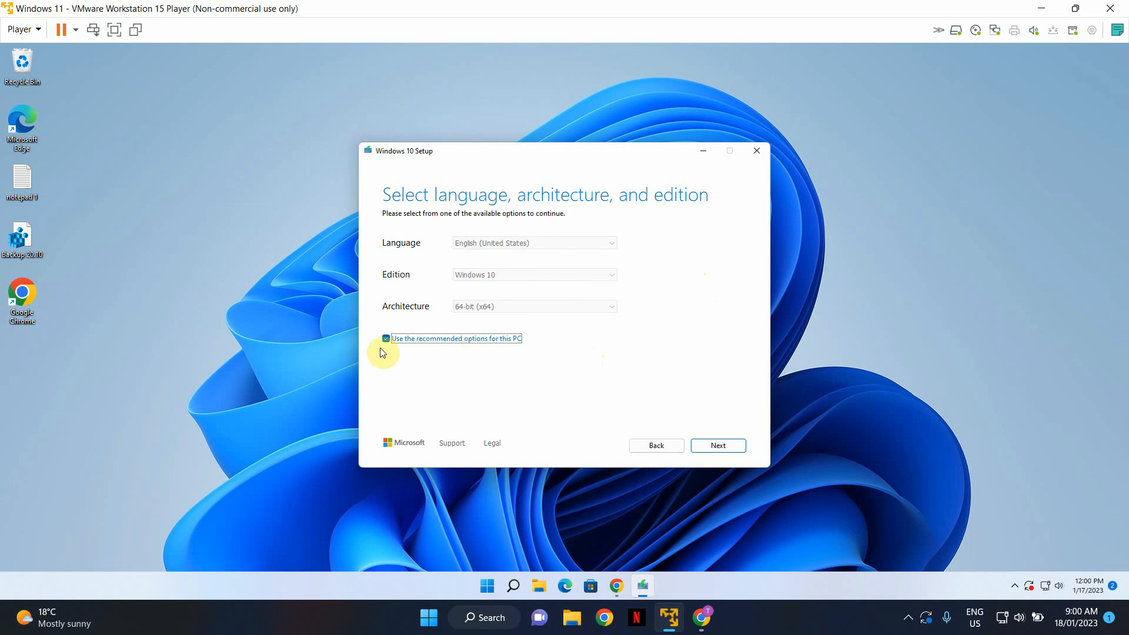
key(space)
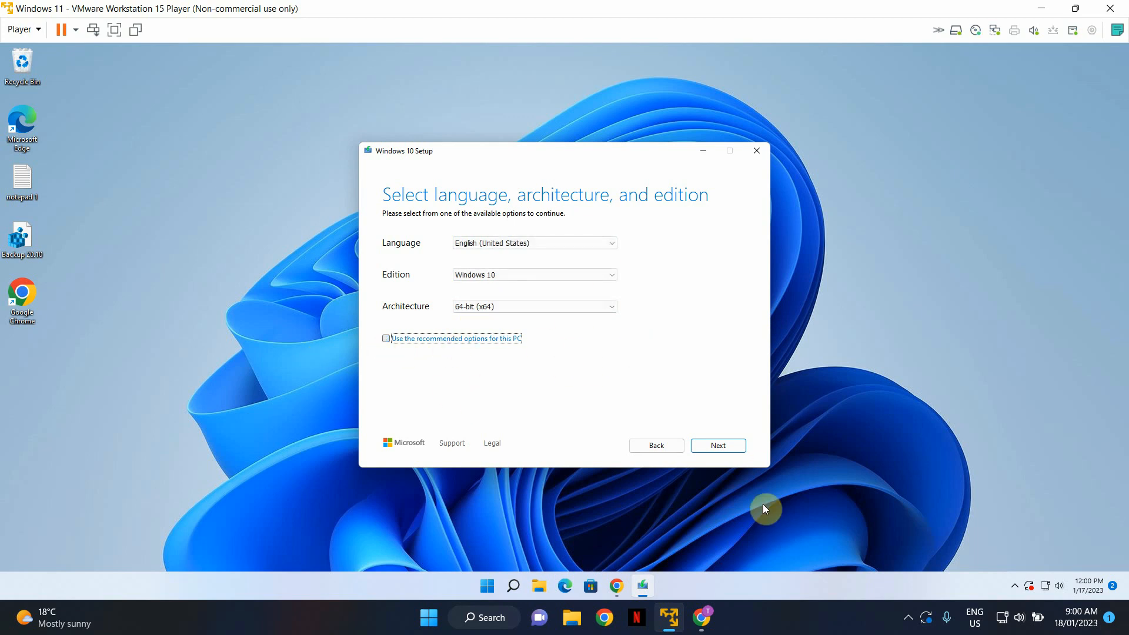
click(716, 445)
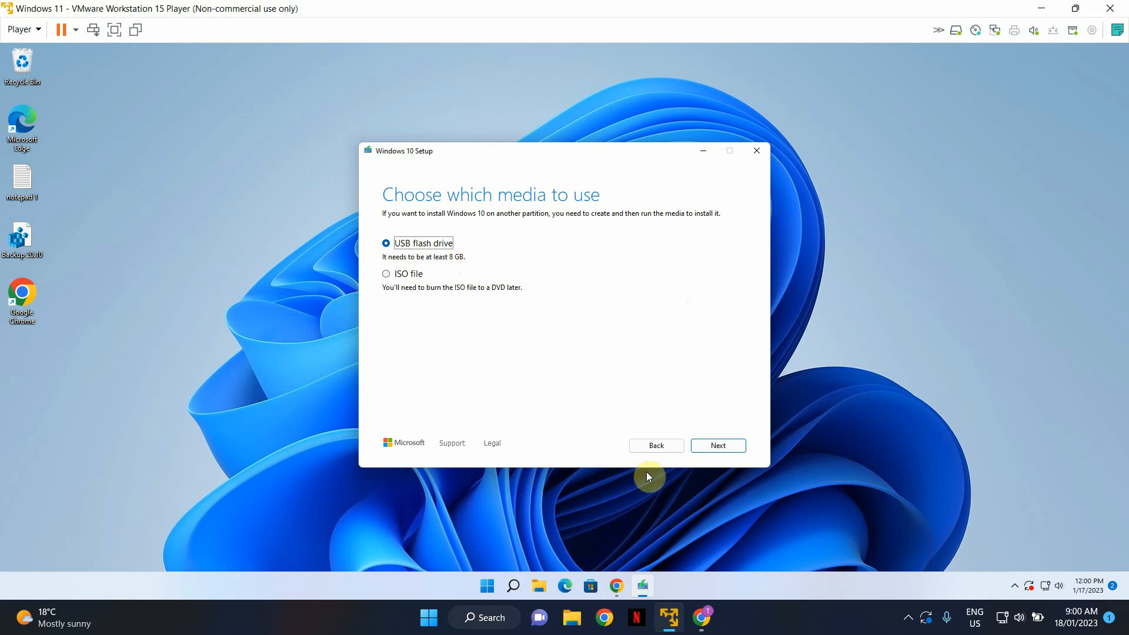
- Use a USB flash drive as the media, refresh the drive list, and start creating the media on E: (ESD-USB)
click(728, 449)
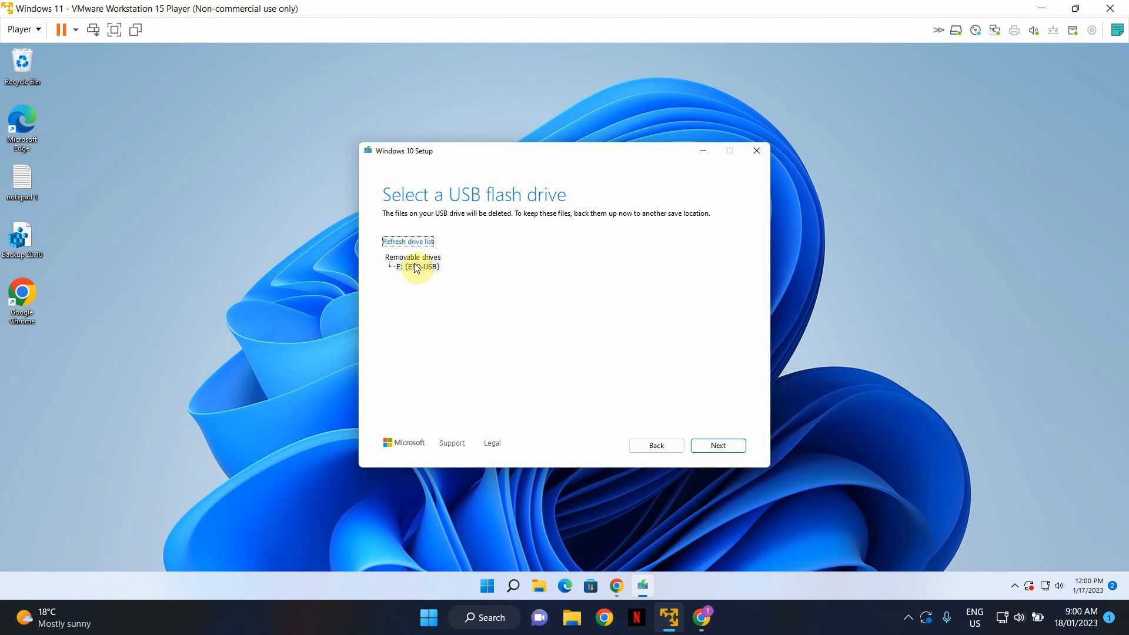
click(409, 242)
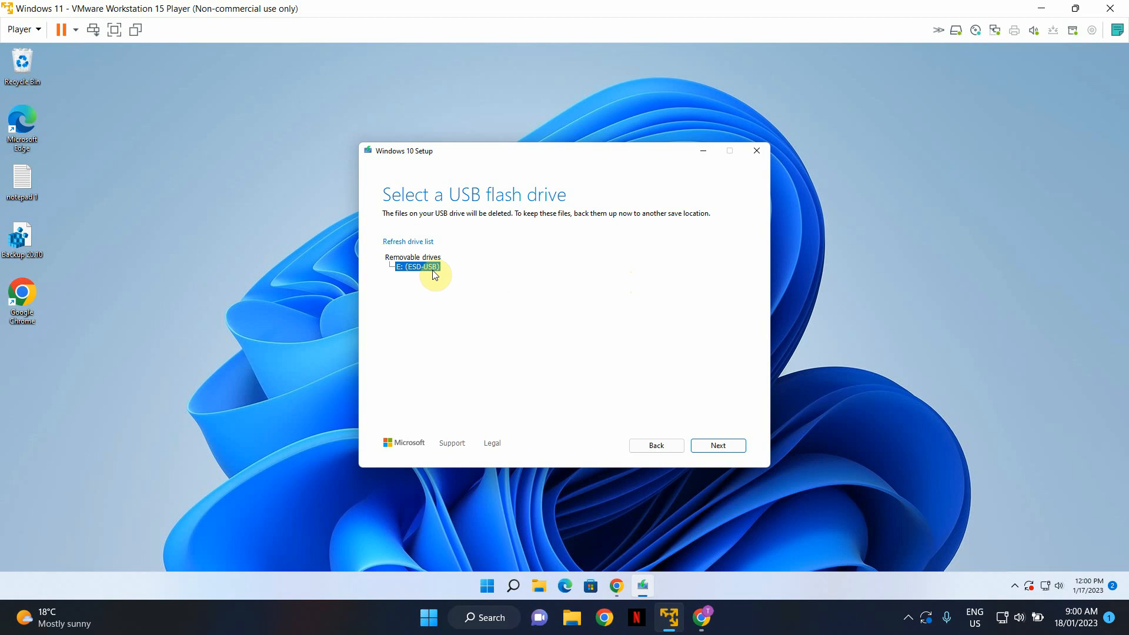
click(719, 445)
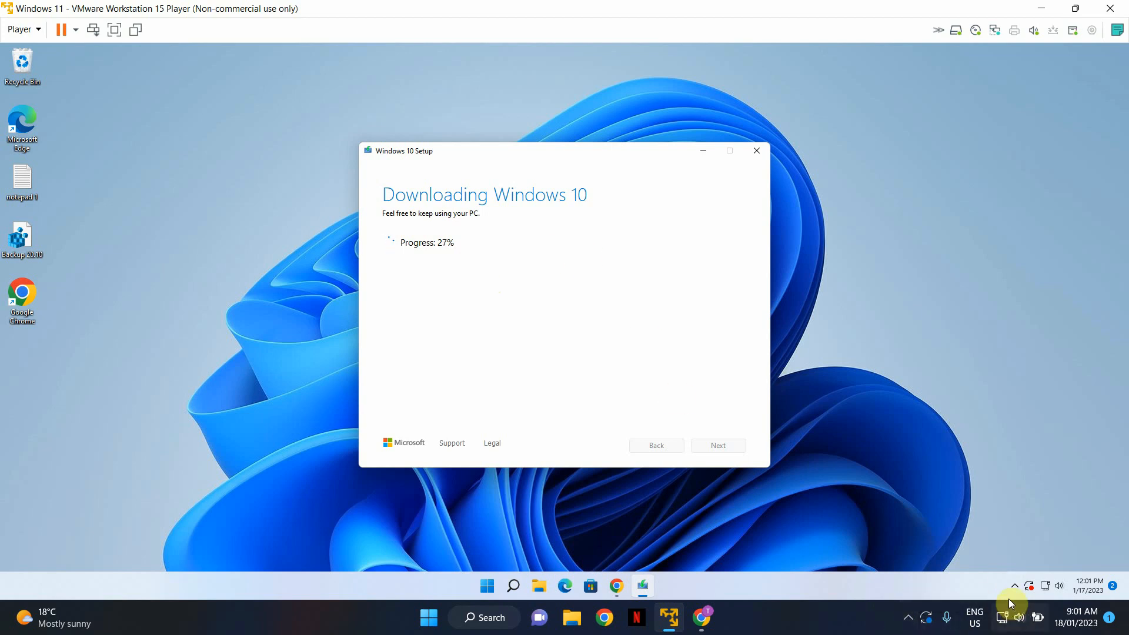
click(910, 622)
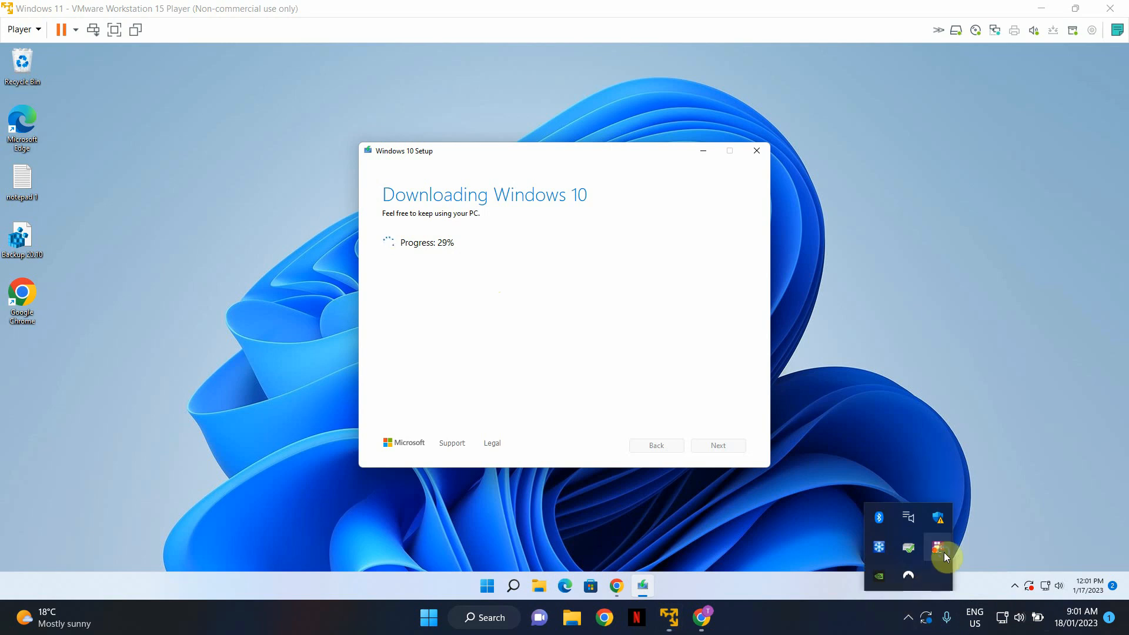
right_click(940, 549)
click(977, 414)
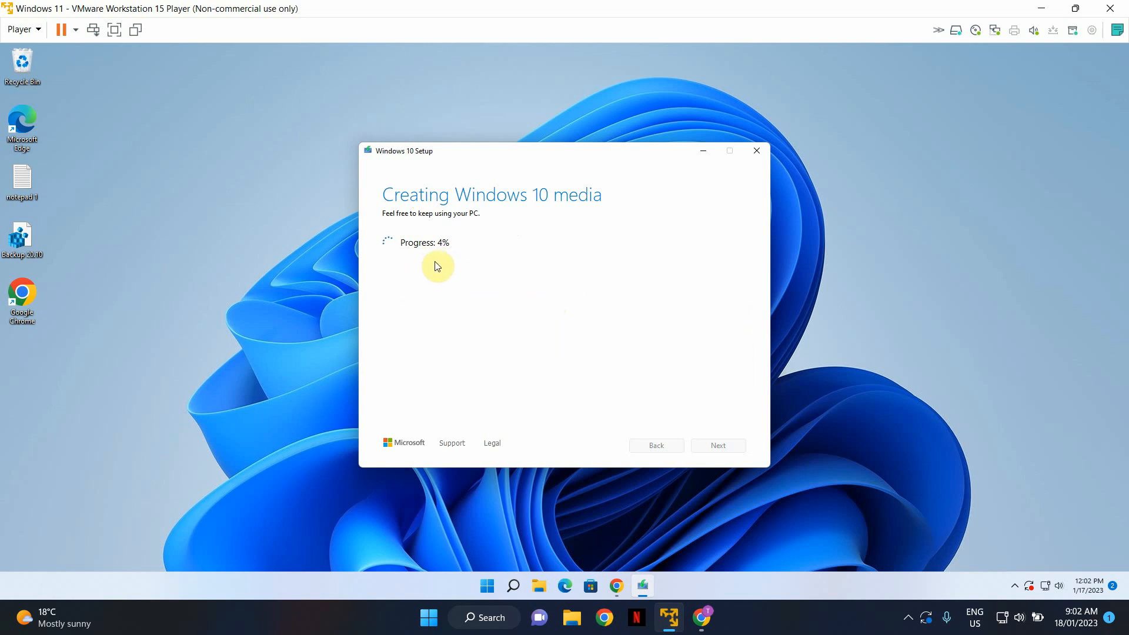
click(908, 618)
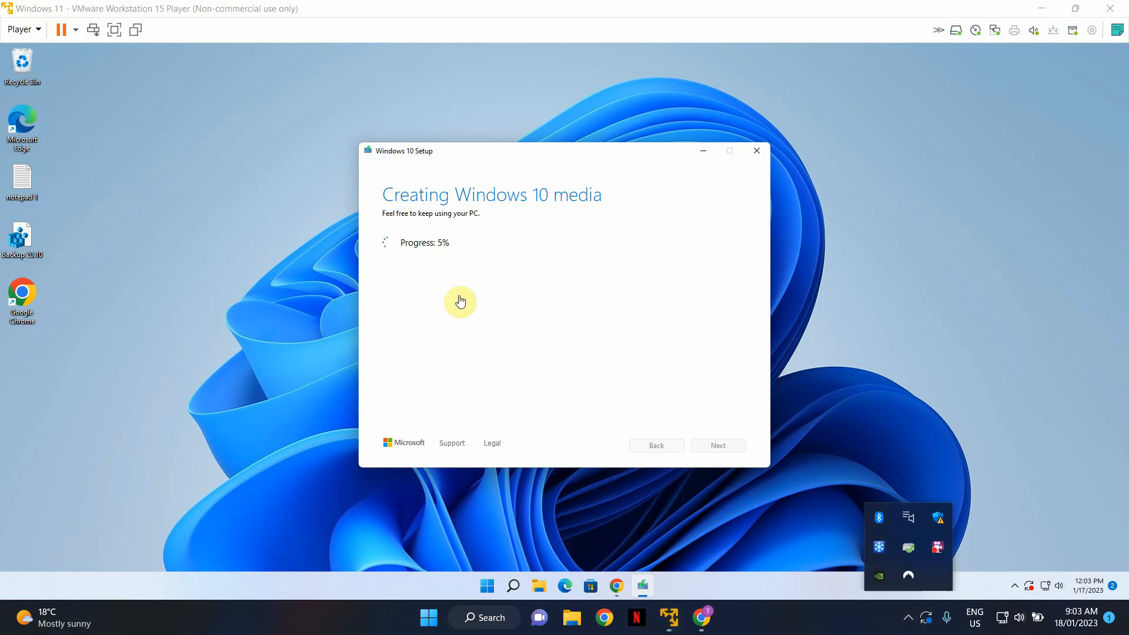
right_click(941, 549)
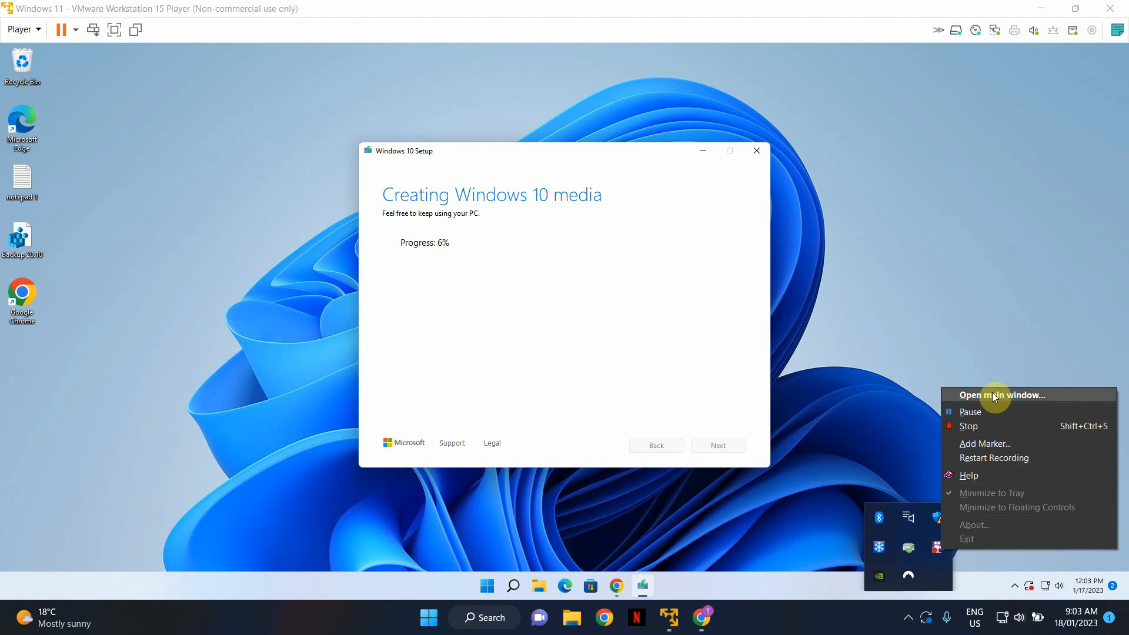
click(983, 415)
click(939, 382)
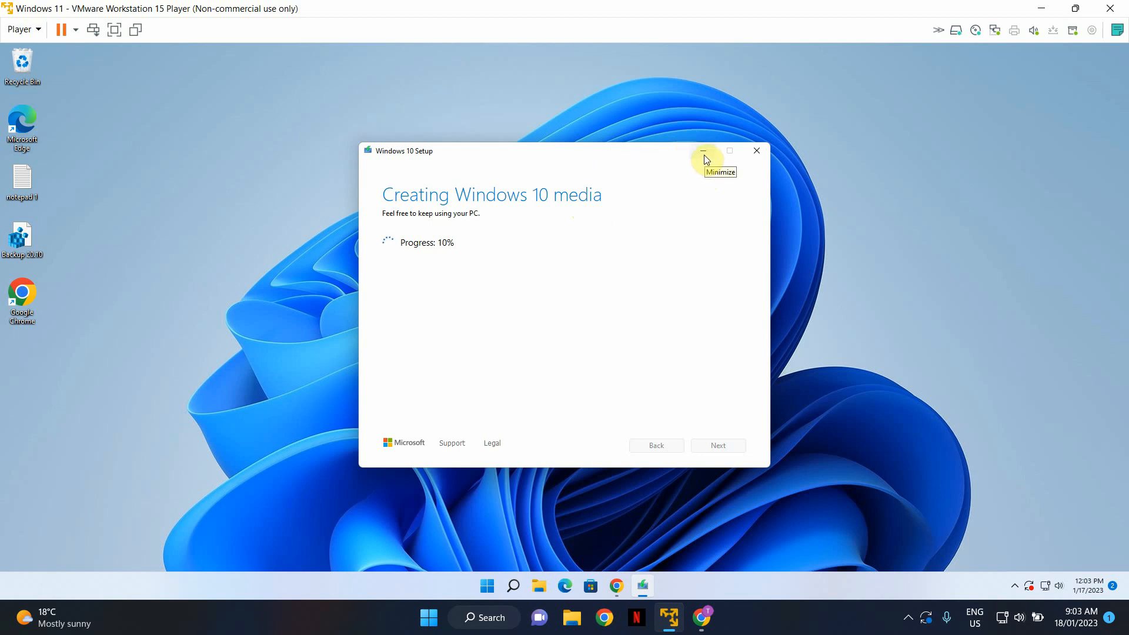
click(907, 621)
right_click(941, 548)
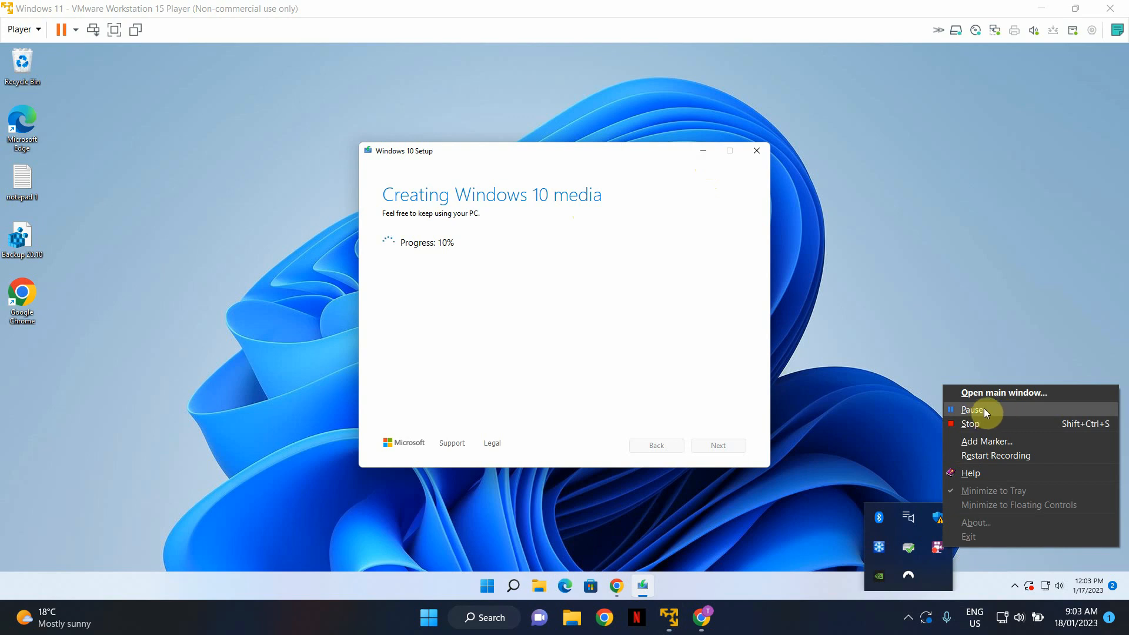
click(983, 410)
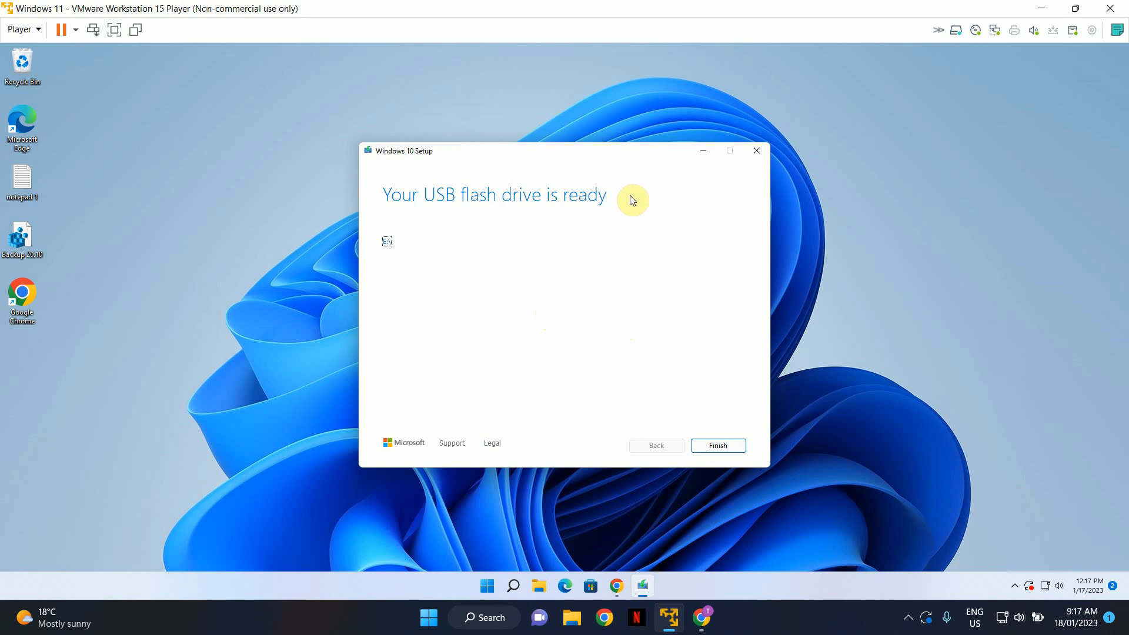
- Finish the Windows 10 Setup wizard after the USB flash drive has been created
click(726, 449)
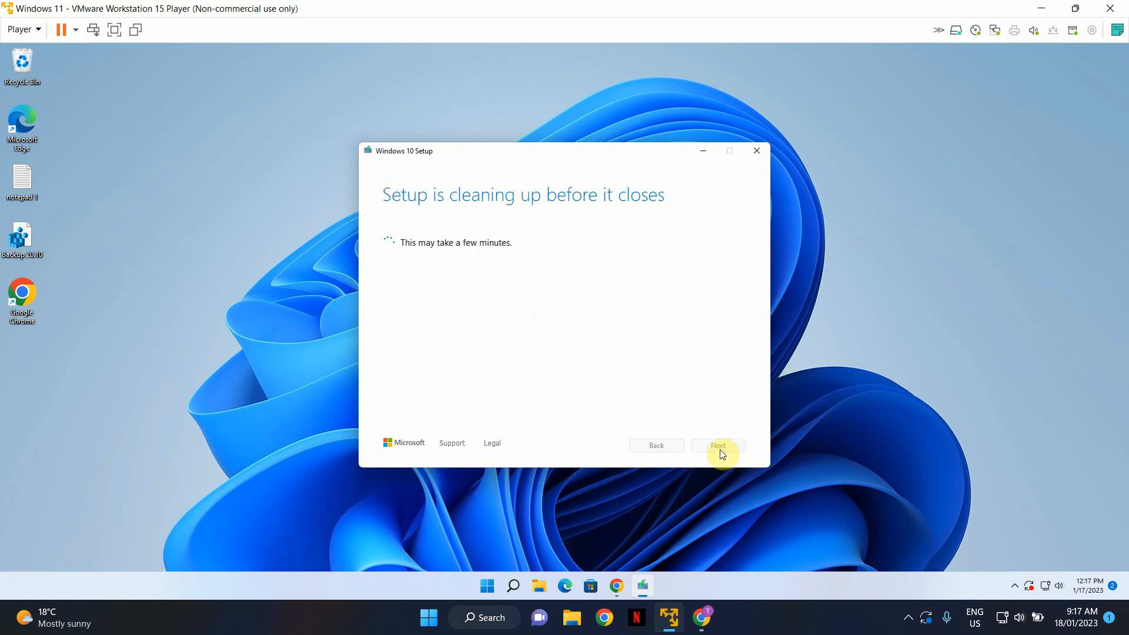